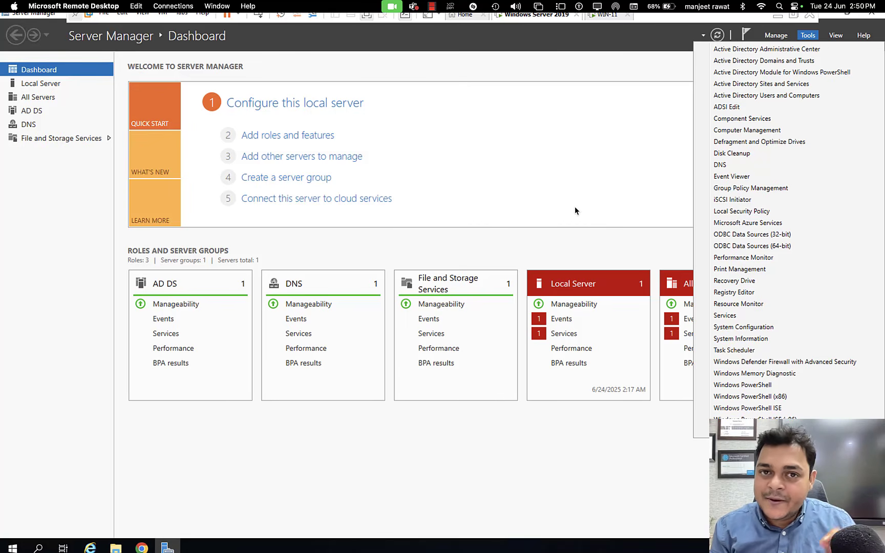
Open Active Directory Administrative Center from Server Manager, close Server Manager, and maximize the new window
{"action": "left_click", "coordinate": [540, 187]}
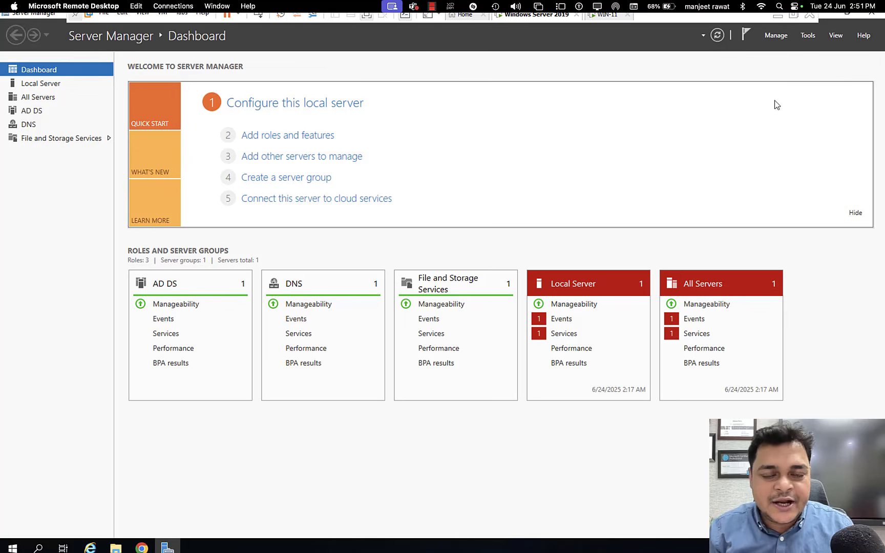
{"action": "left_click", "coordinate": [808, 37]}
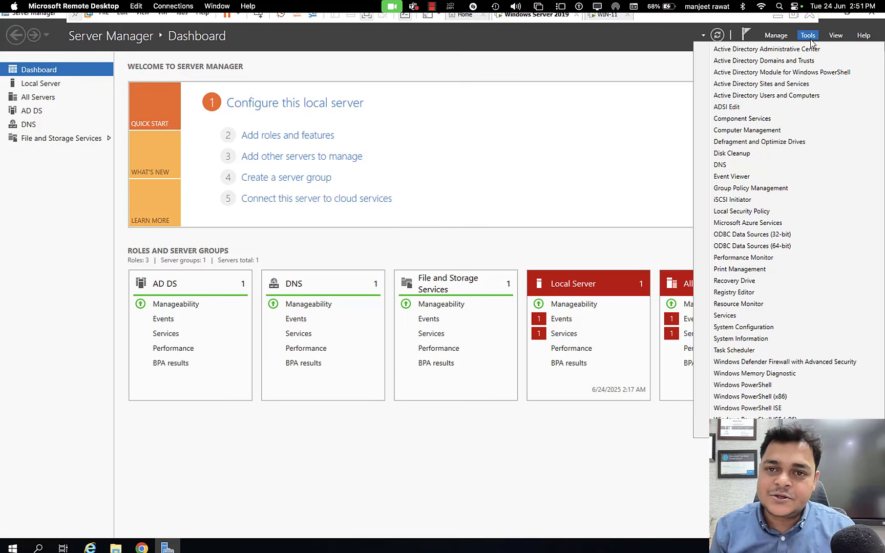
{"action": "left_click", "coordinate": [782, 50]}
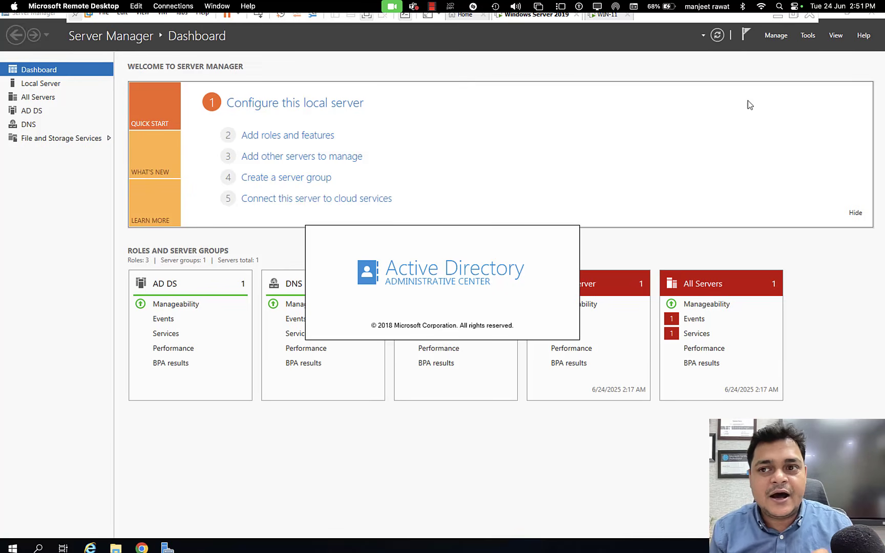
{"action": "left_click", "coordinate": [874, 19]}
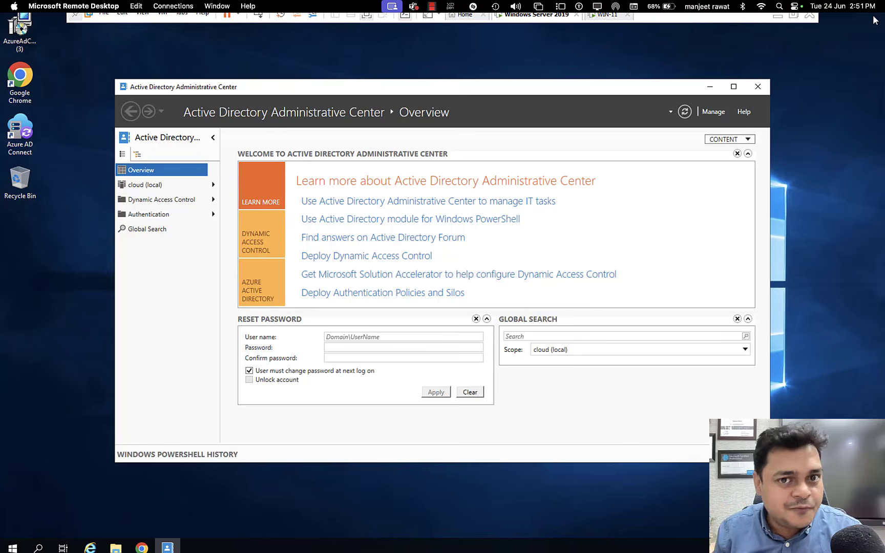
{"action": "left_click", "coordinate": [733, 86]}
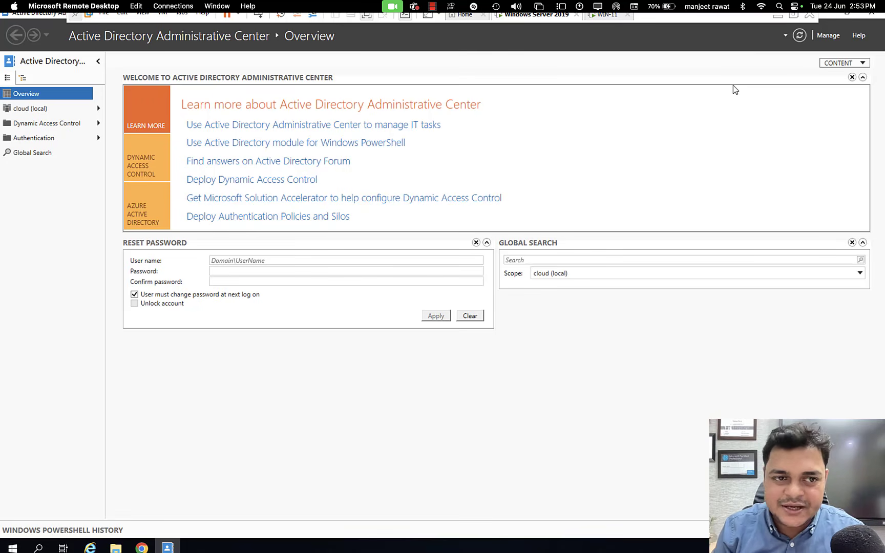
Enable the Active Directory Recycle Bin for the cloud (local) domain and refresh the console
{"action": "left_click", "coordinate": [24, 110]}
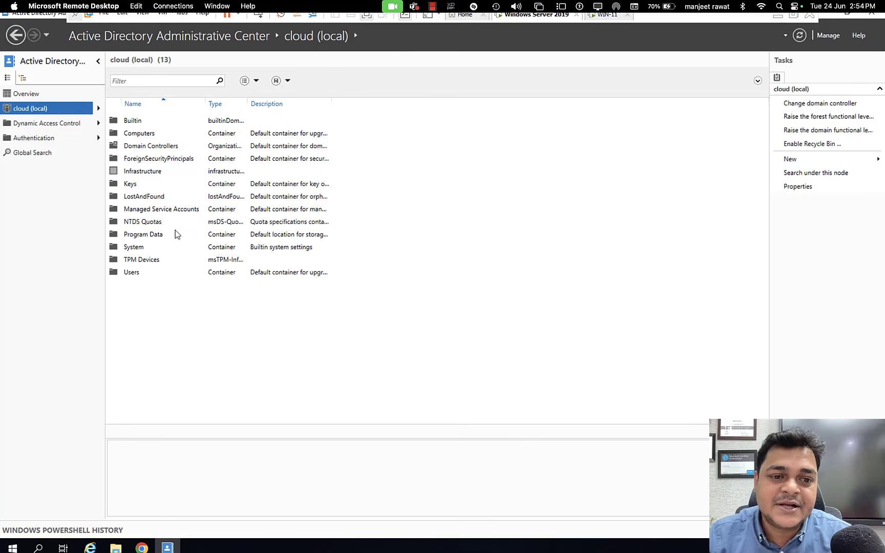
{"action": "left_click", "coordinate": [140, 254]}
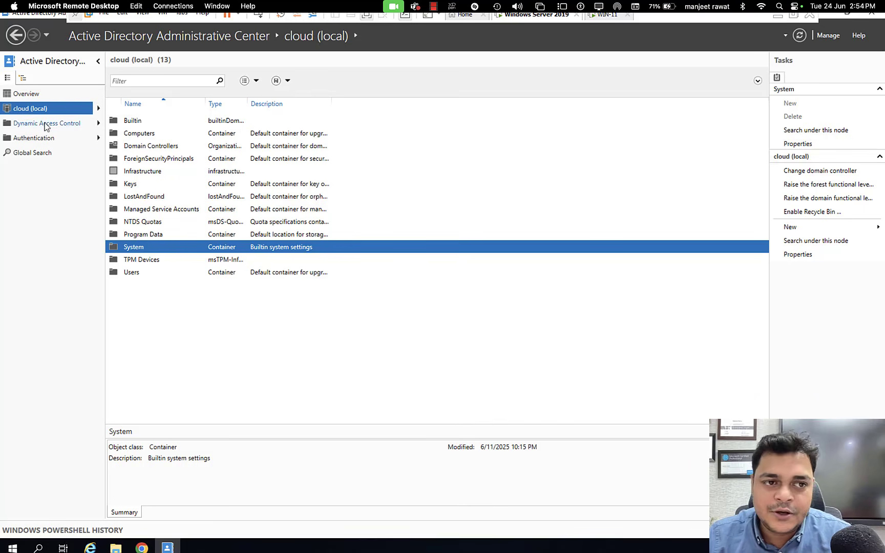
{"action": "left_click", "coordinate": [791, 212]}
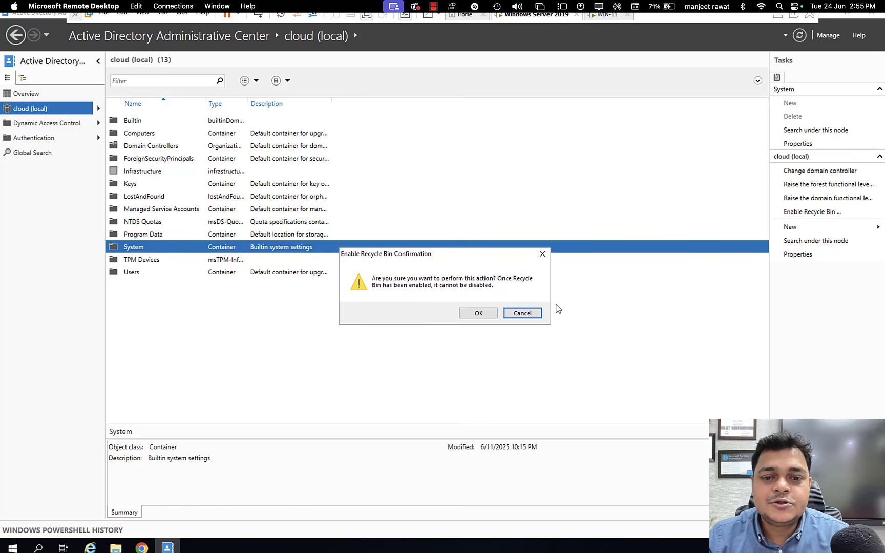
{"action": "left_click", "coordinate": [478, 313]}
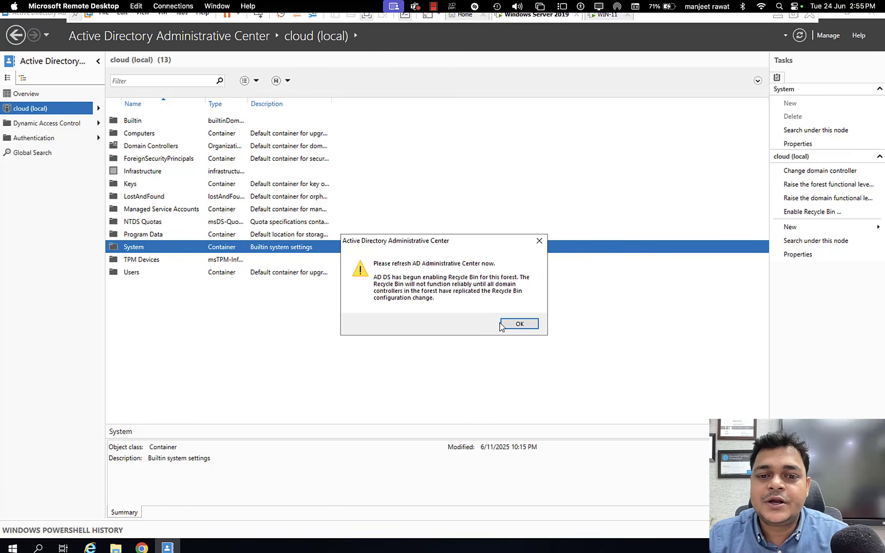
{"action": "left_click", "coordinate": [509, 325]}
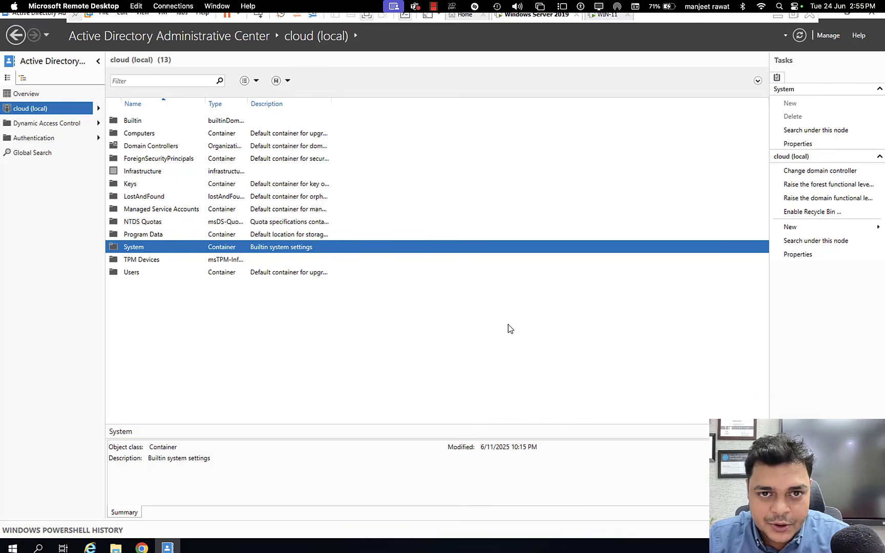
{"action": "left_click", "coordinate": [801, 213]}
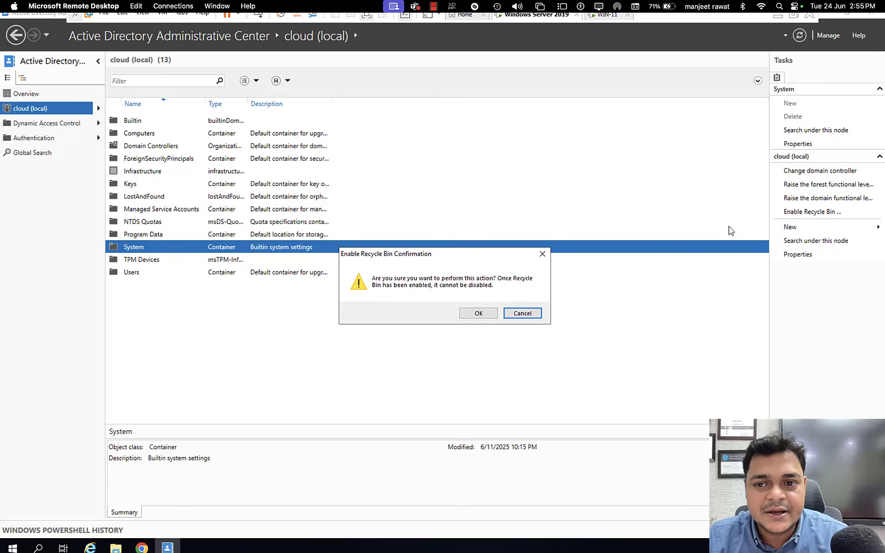
{"action": "left_click", "coordinate": [478, 314]}
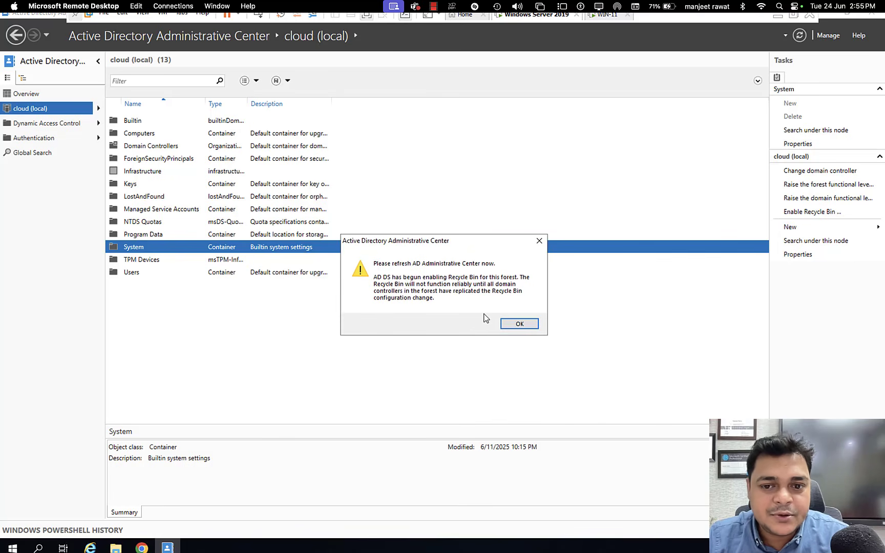
{"action": "left_click", "coordinate": [518, 322]}
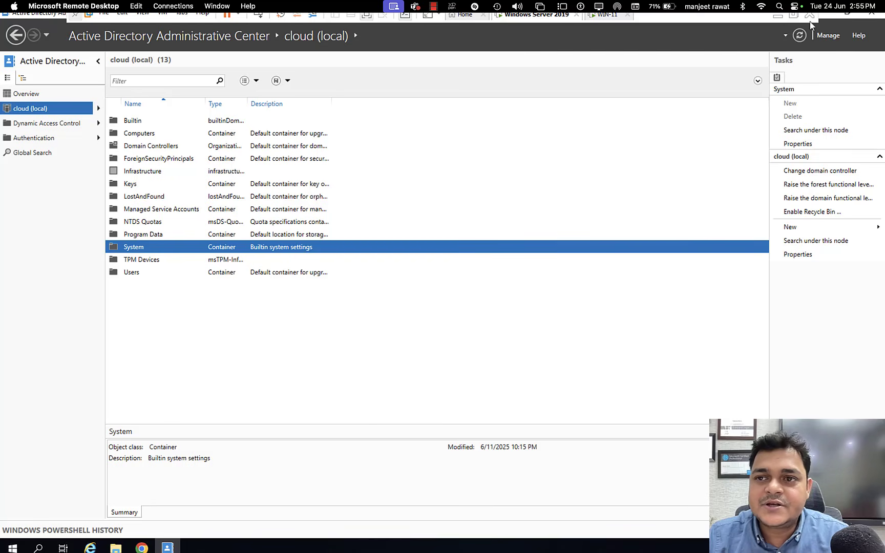
{"action": "left_click", "coordinate": [799, 35]}
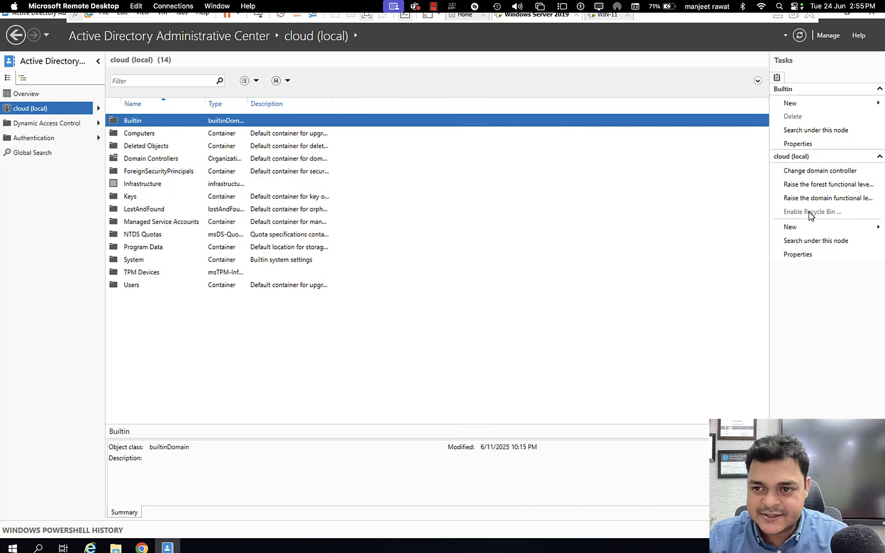
{"action": "key", "text": "ctrl+Right"}
{"action": "key", "text": "ctrl+Left"}
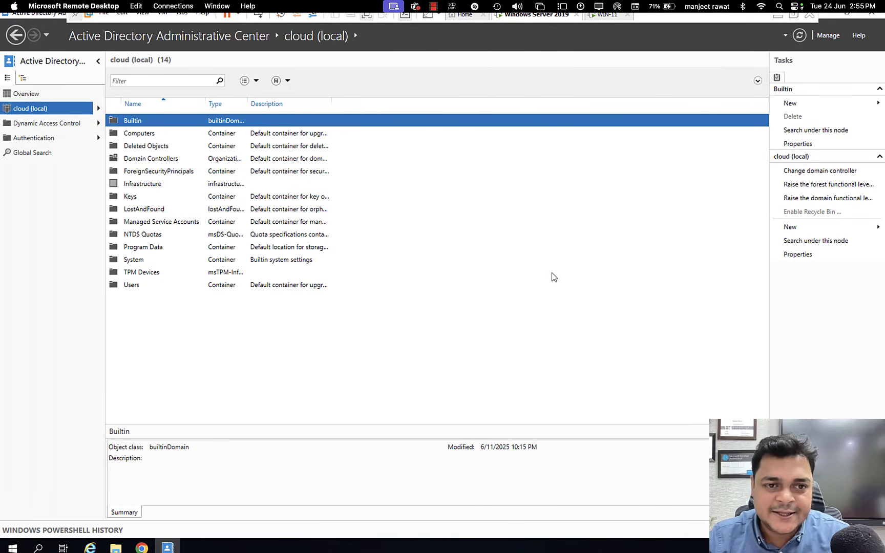
Launch Active Directory Users and Computers with the Run command dsa.msc
{"action": "right_click", "coordinate": [22, 547]}
{"action": "left_click", "coordinate": [50, 493]}
{"action": "type", "text": "dsa"}
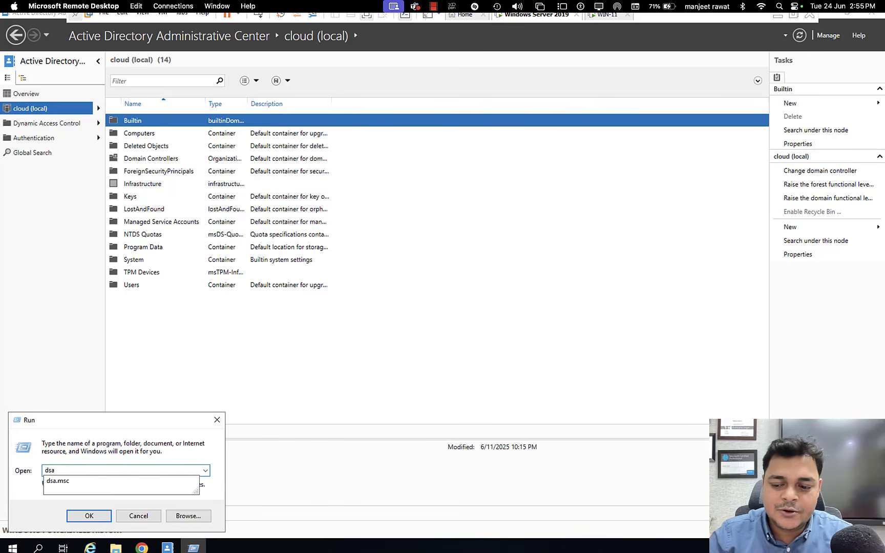
{"action": "key", "text": "Return"}
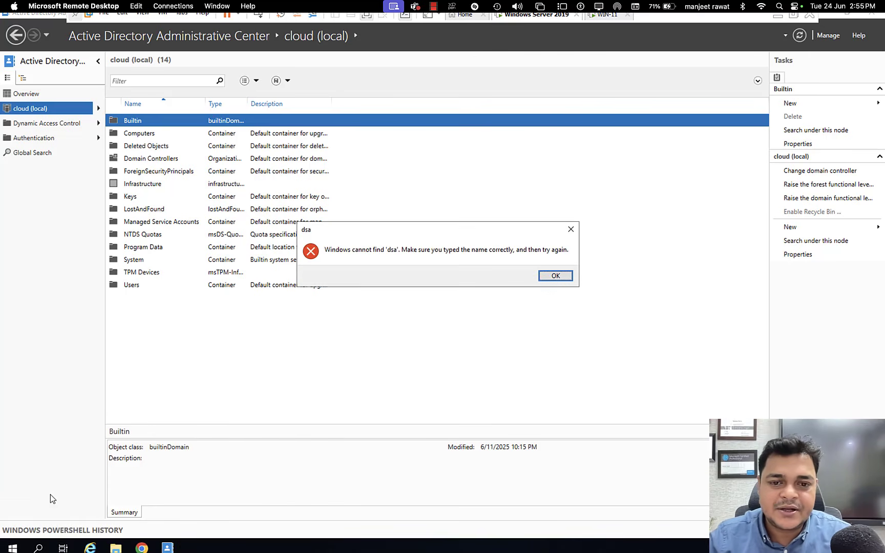
{"action": "key", "text": "Return"}
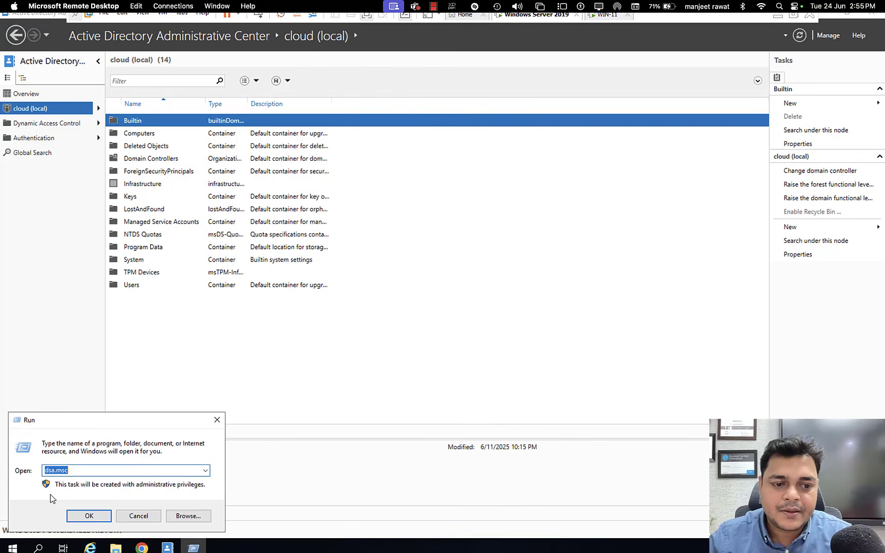
{"action": "key", "text": "Return"}
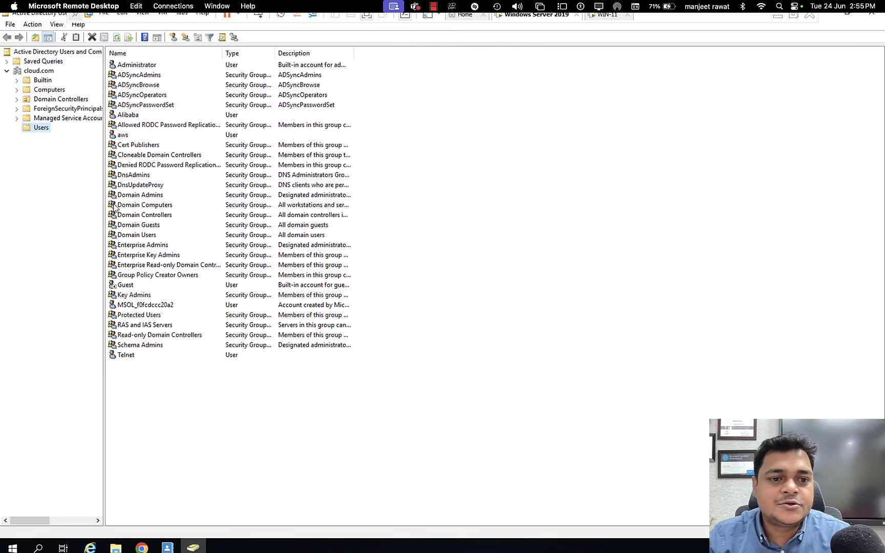
Delete the Alibaba user account from the cloud.com Users container and close Active Directory Users and Computers
{"action": "left_click", "coordinate": [128, 117]}
{"action": "left_click", "coordinate": [128, 136]}
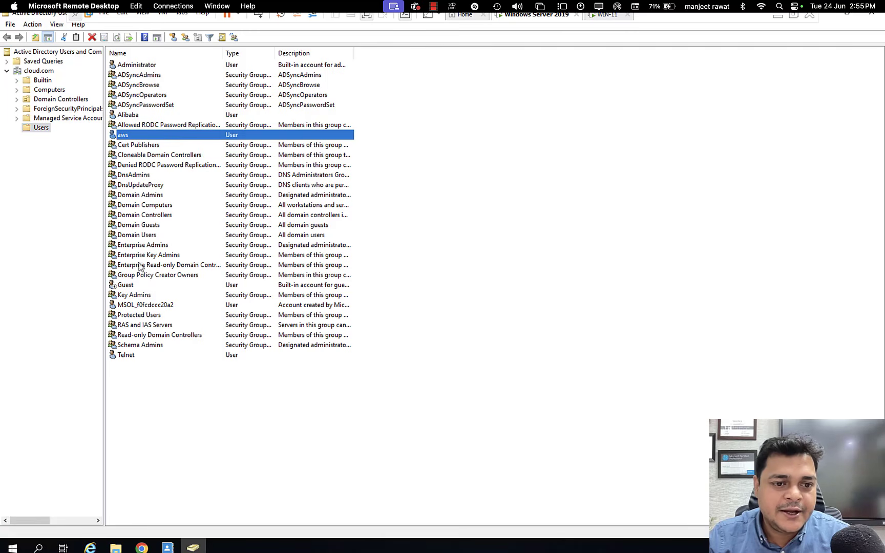
{"action": "left_click", "coordinate": [132, 354]}
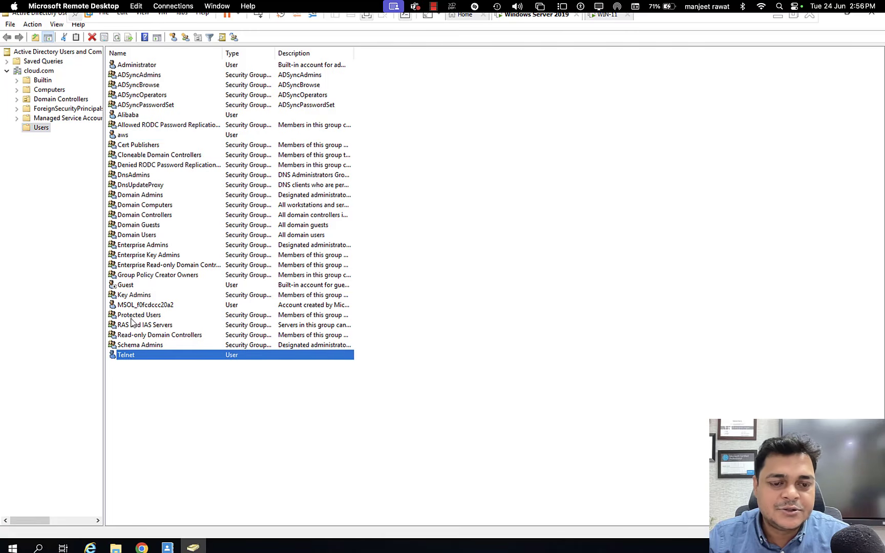
{"action": "left_click", "coordinate": [130, 115]}
{"action": "right_click", "coordinate": [130, 115]}
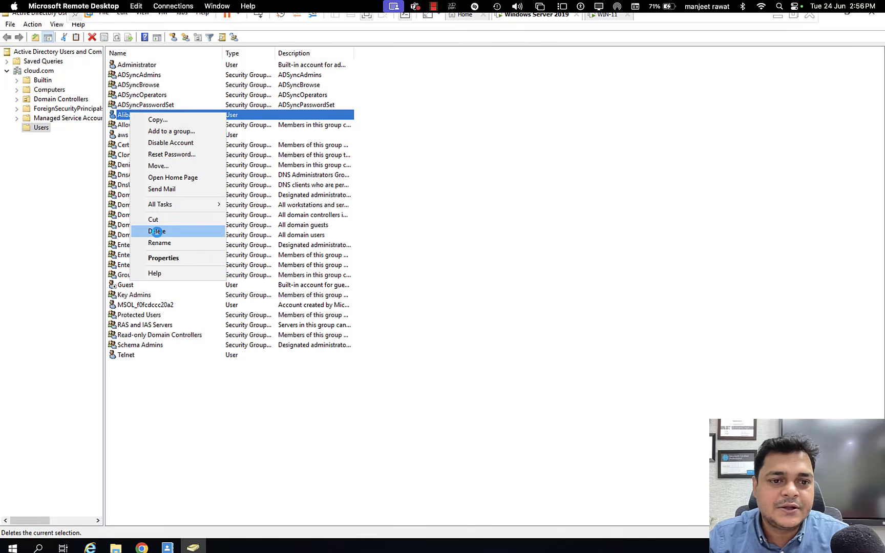
{"action": "left_click", "coordinate": [155, 231]}
{"action": "left_click", "coordinate": [481, 316]}
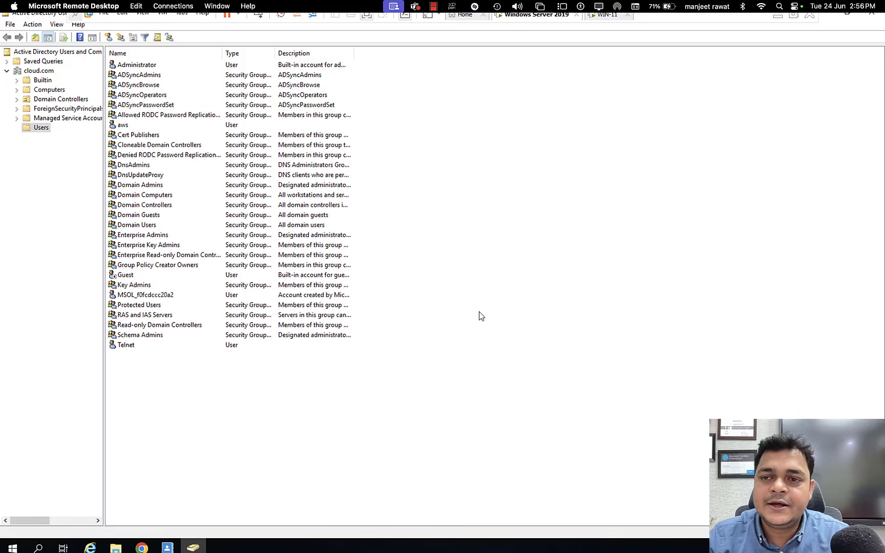
{"action": "left_click", "coordinate": [871, 13]}
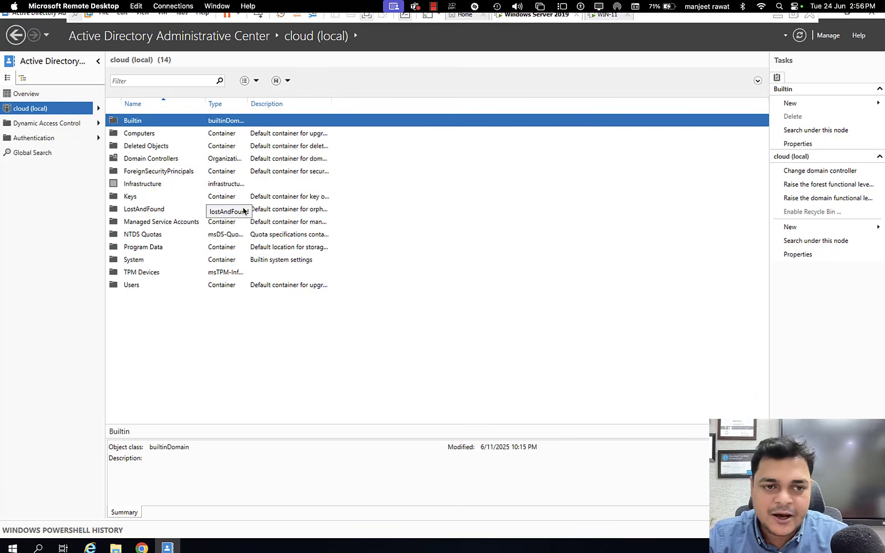
Restore the deleted Alibaba user from the Deleted Objects container to its original location
{"action": "left_click", "coordinate": [148, 148]}
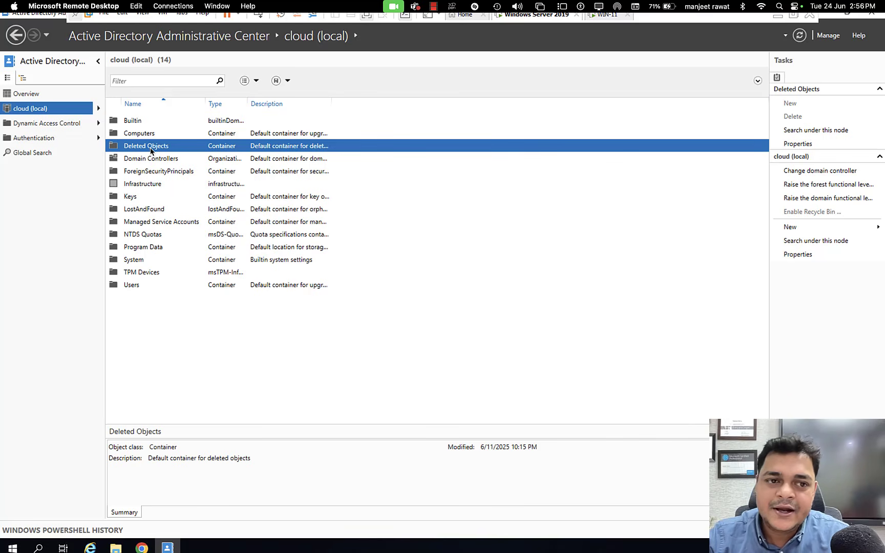
{"action": "double_click", "coordinate": [148, 148]}
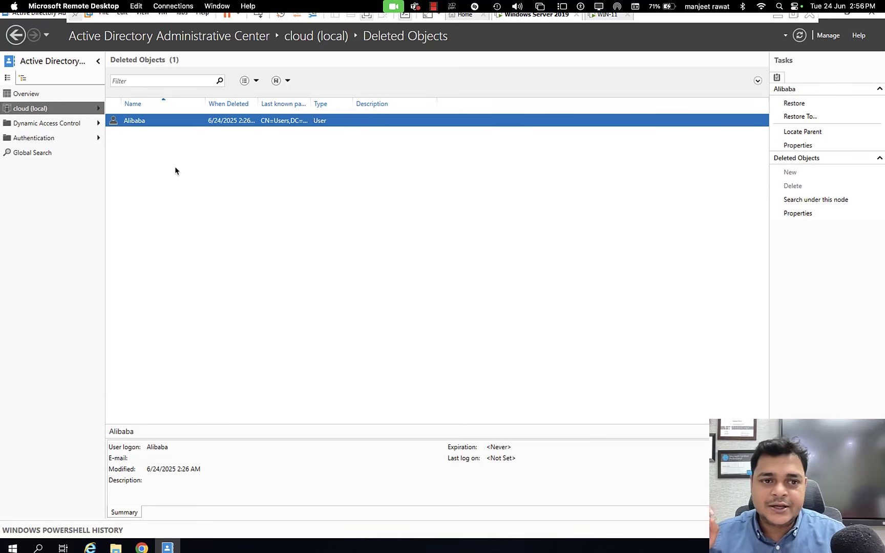
{"action": "right_click", "coordinate": [149, 124]}
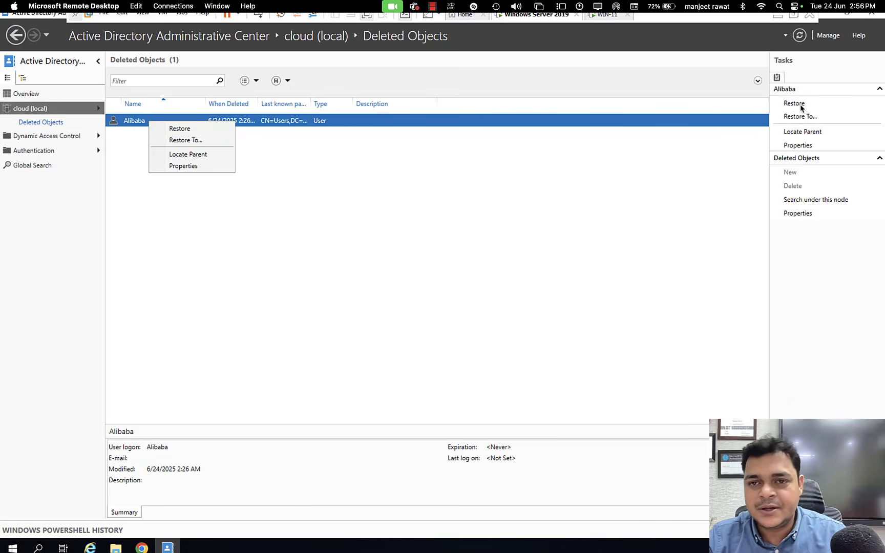
{"action": "left_click", "coordinate": [591, 185]}
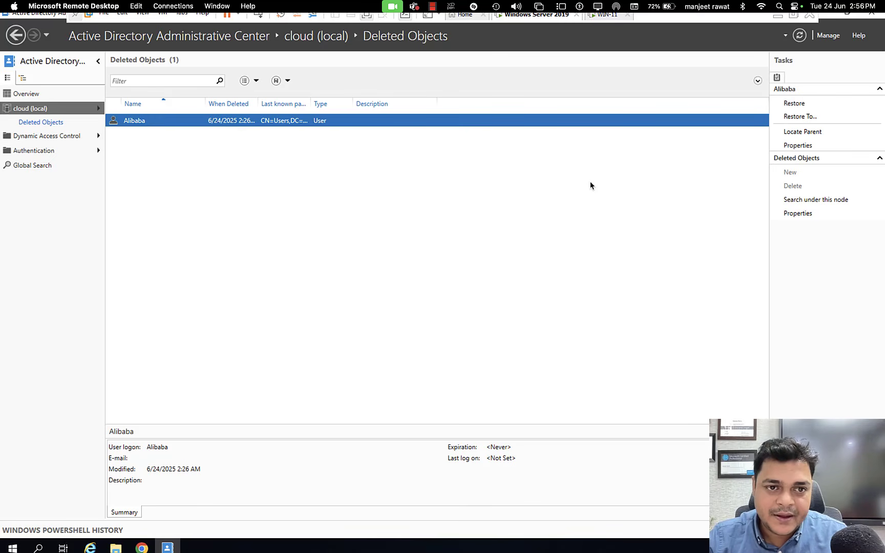
{"action": "left_click", "coordinate": [789, 104]}
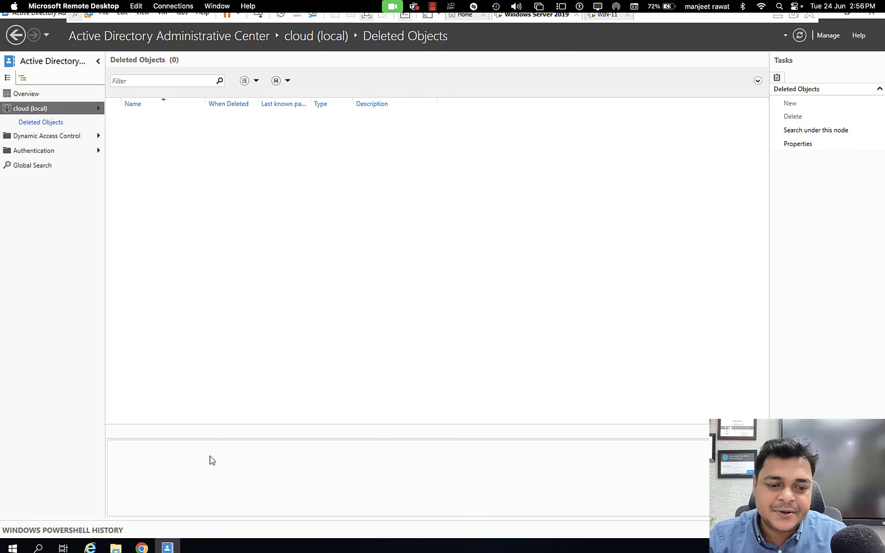
Reopen Active Directory Users and Computers, check the Users container for the Alibaba account, and close the console
{"action": "key", "text": "super+r"}
{"action": "key", "text": "Return"}
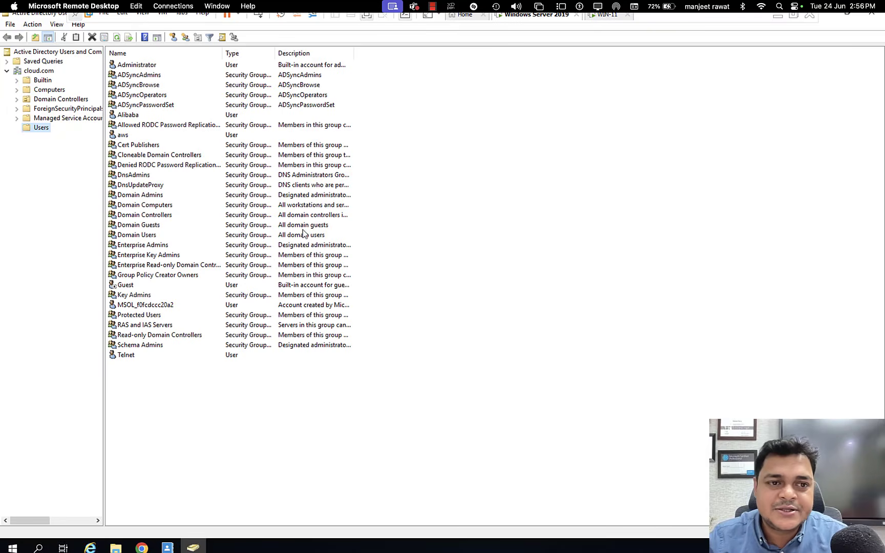
{"action": "left_click", "coordinate": [138, 117]}
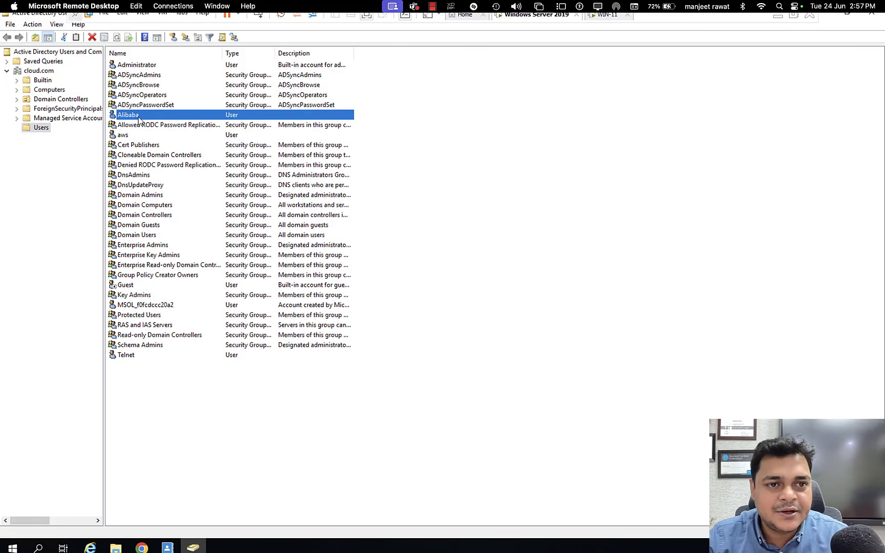
{"action": "left_click", "coordinate": [872, 18]}
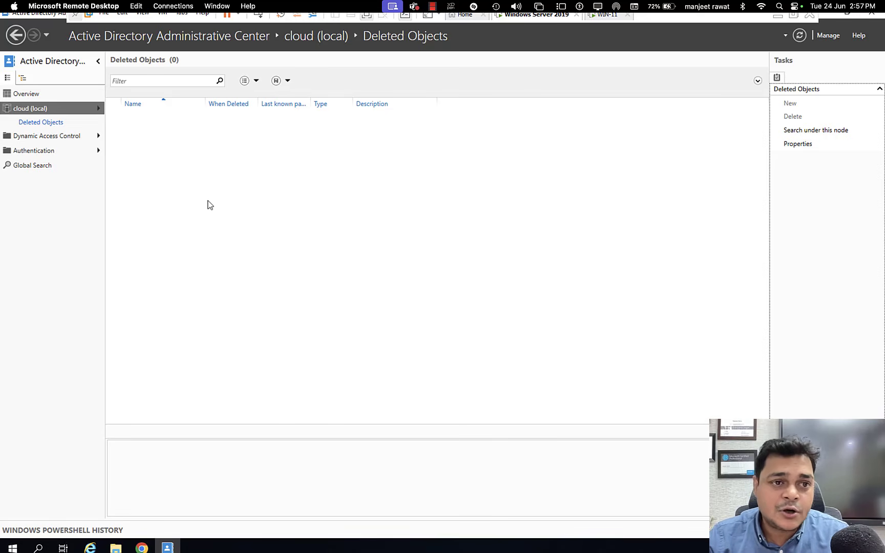
Examine the accounts in the Users container of the cloud (local) domain
{"action": "left_click", "coordinate": [39, 113]}
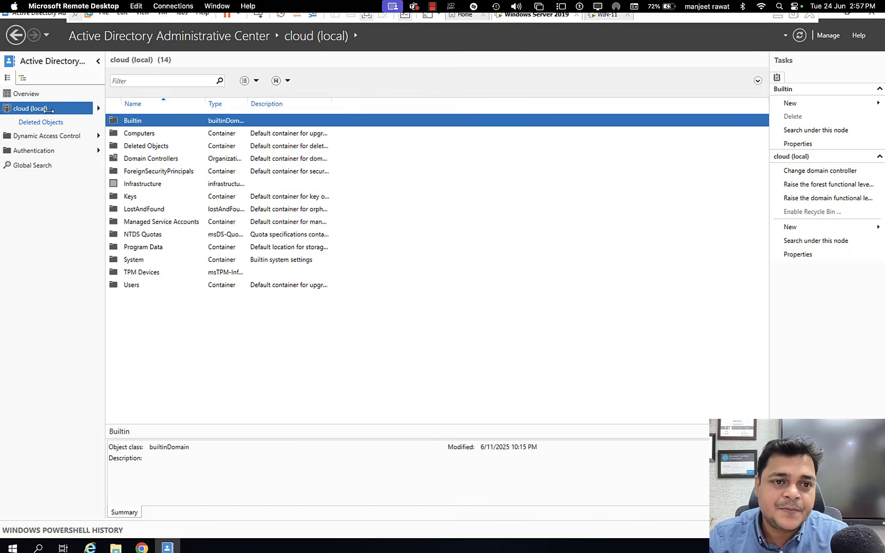
{"action": "double_click", "coordinate": [137, 289]}
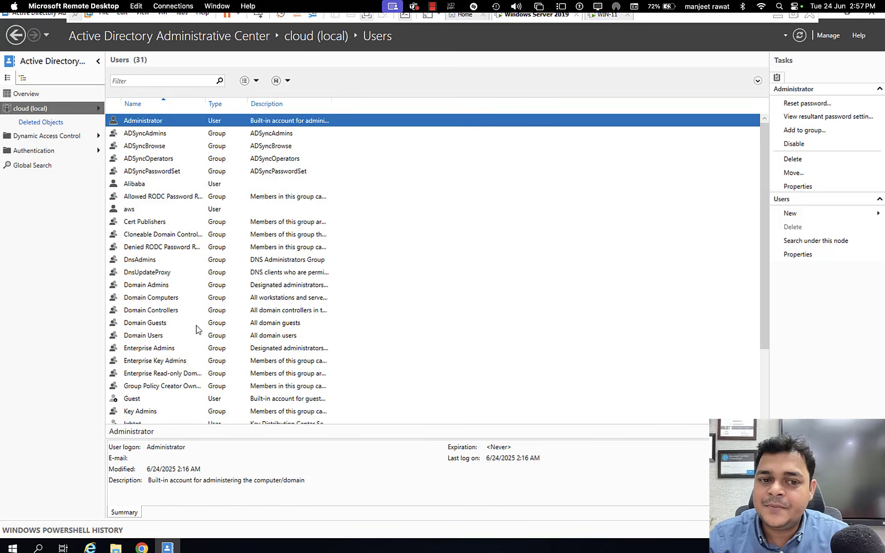
{"action": "scroll", "coordinate": [197, 329], "scroll_direction": "down", "scroll_amount": 3}
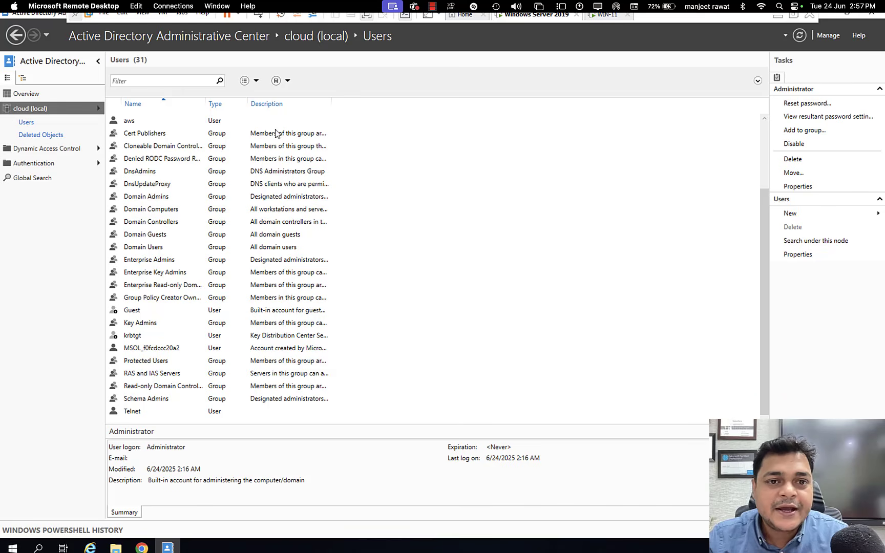
Open the Computers container of the cloud (local) domain and widen its Name column to read the computer's name
{"action": "left_click", "coordinate": [43, 109]}
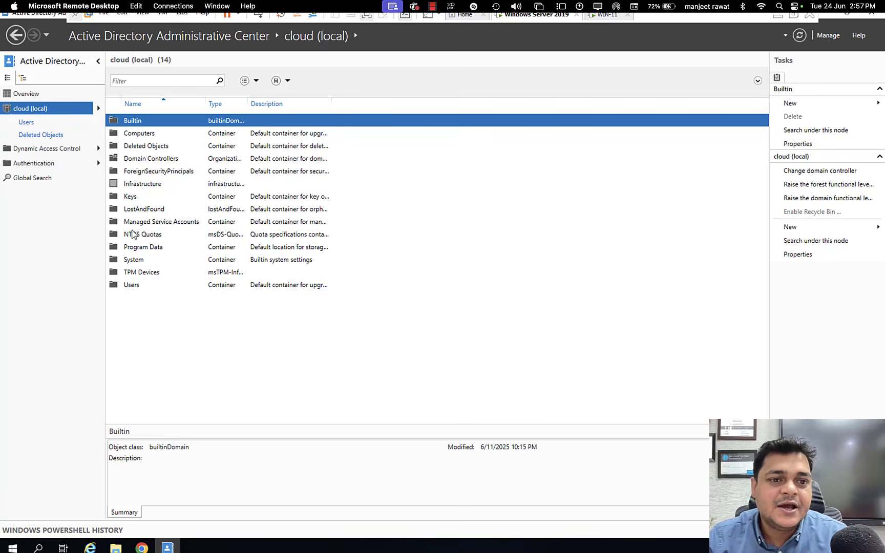
{"action": "double_click", "coordinate": [148, 134]}
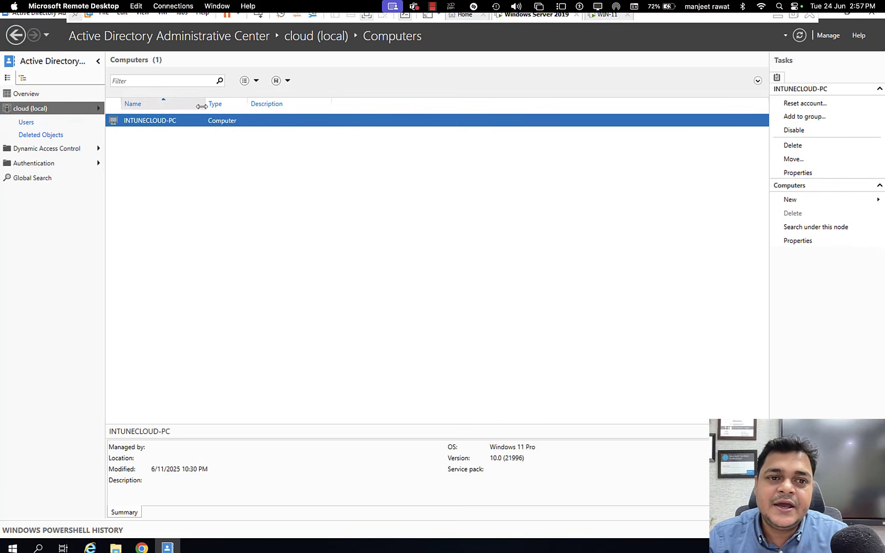
{"action": "left_click_drag", "start_coordinate": [206, 105], "coordinate": [294, 105]}
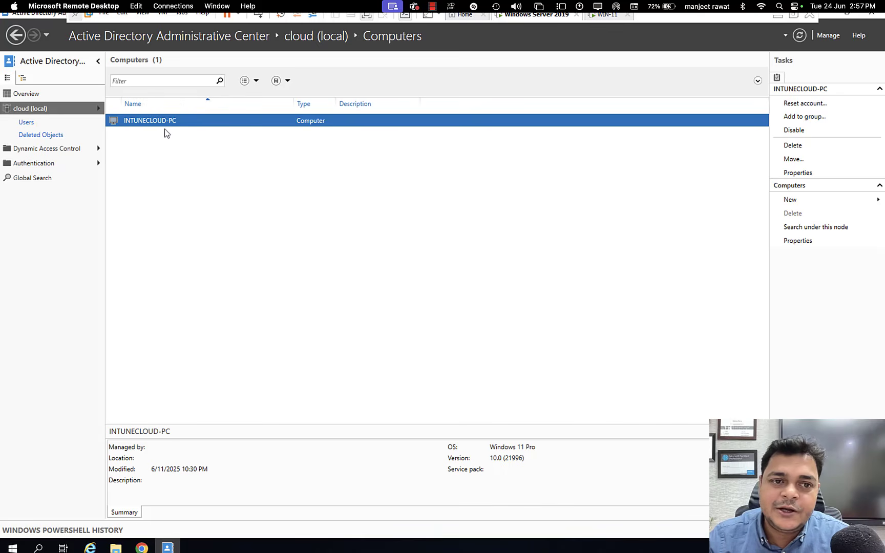
Switch to the WIN-11 virtual machine and sign in with the account PIN
{"action": "left_click", "coordinate": [607, 15]}
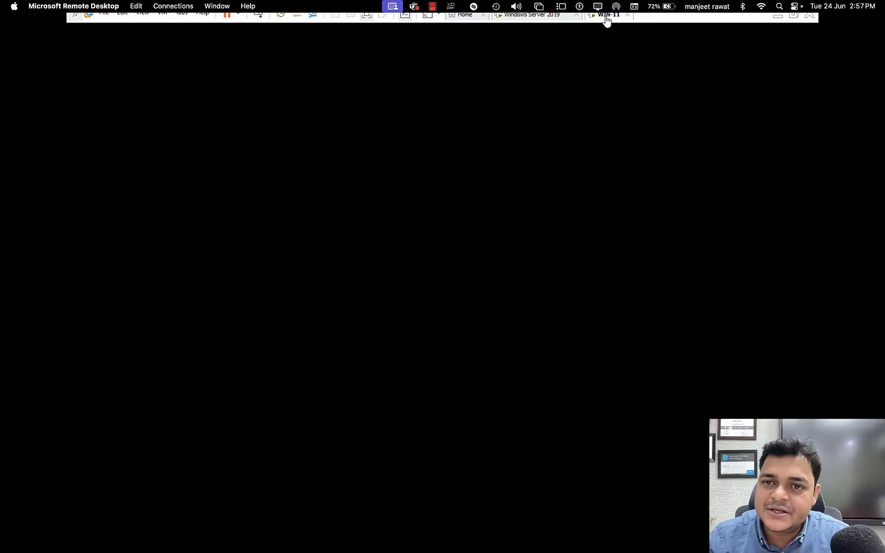
{"action": "left_click", "coordinate": [257, 19]}
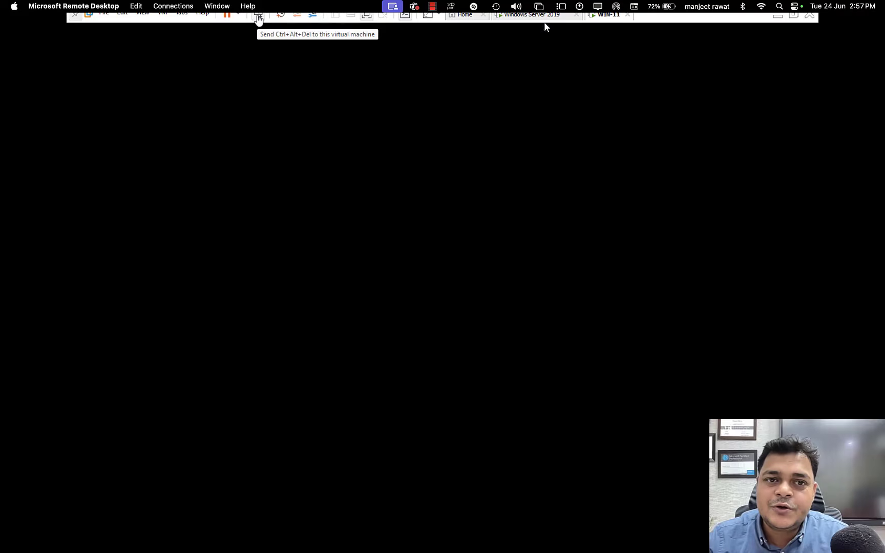
{"action": "type", "text": "*****"}
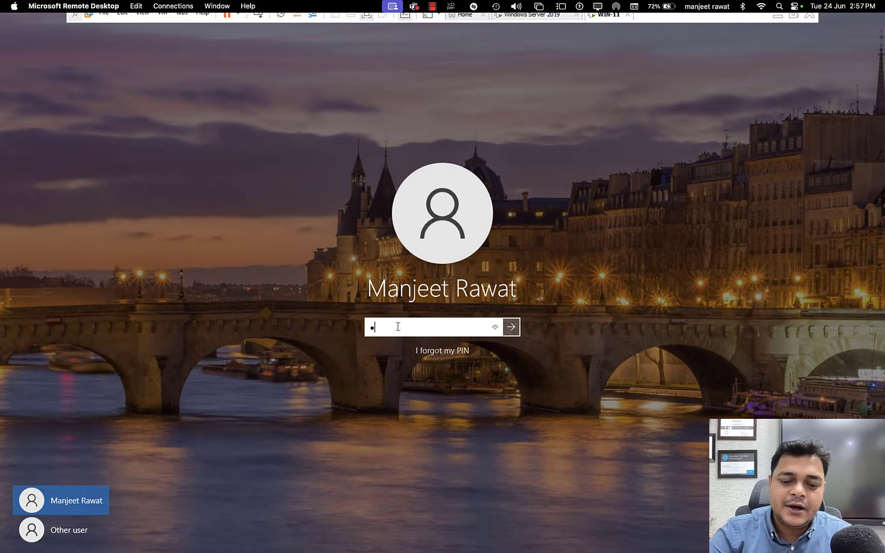
{"action": "type", "text": "****"}
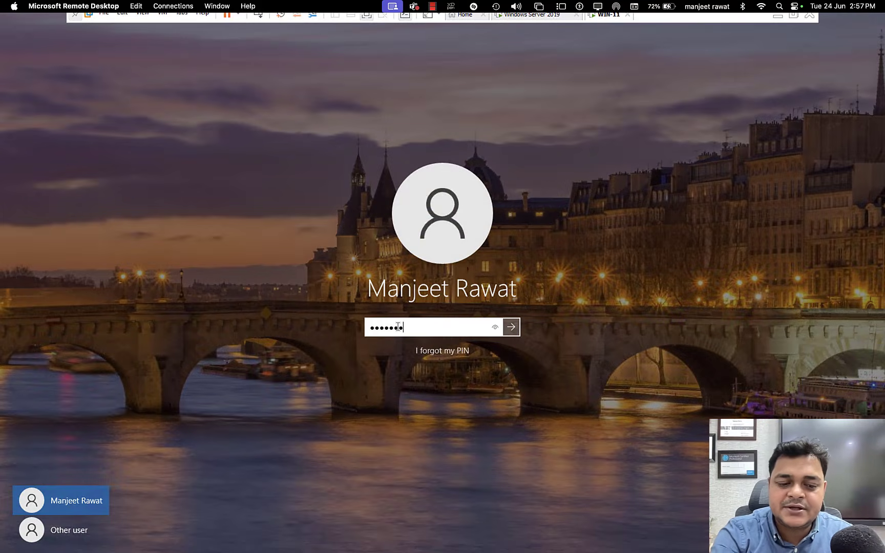
{"action": "key", "text": "Return"}
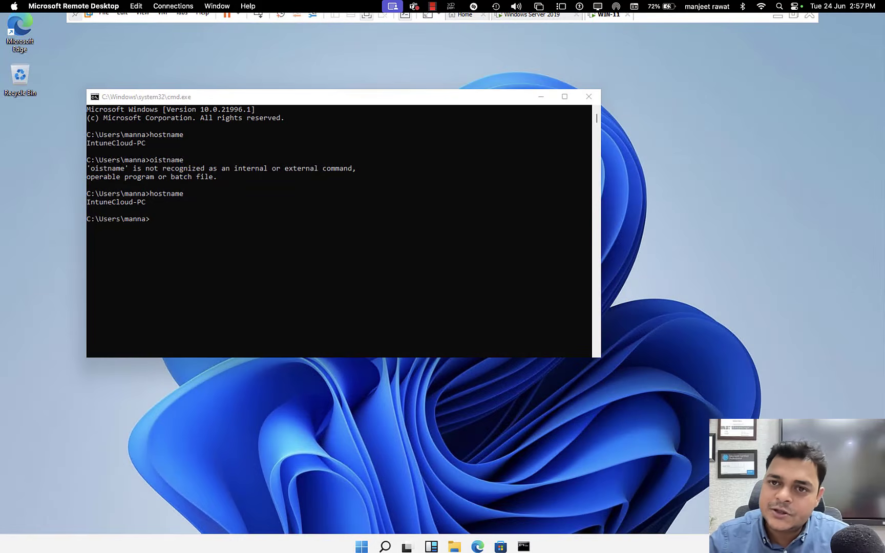
Run sysdm.cpl from the command prompt, check the computer's domain membership in System Properties, and close the dialog without changes
{"action": "left_click", "coordinate": [359, 275]}
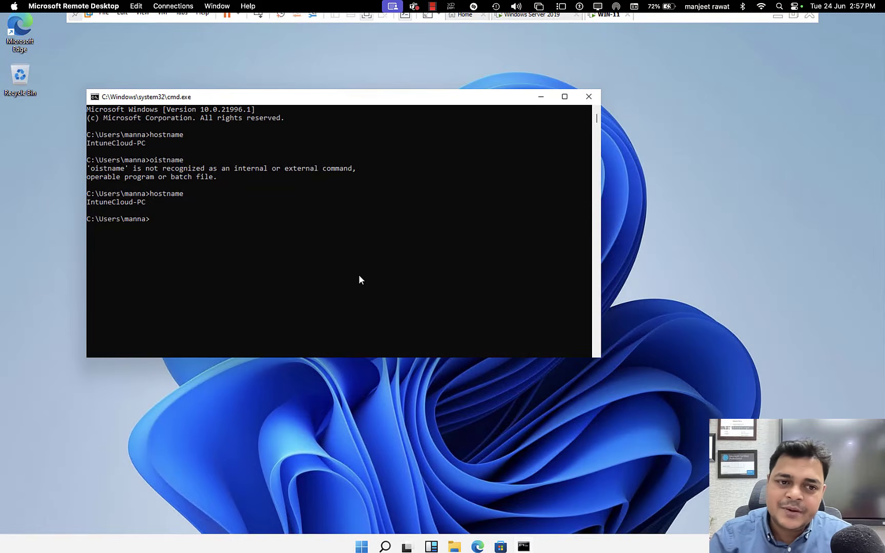
{"action": "type", "text": "ys"}
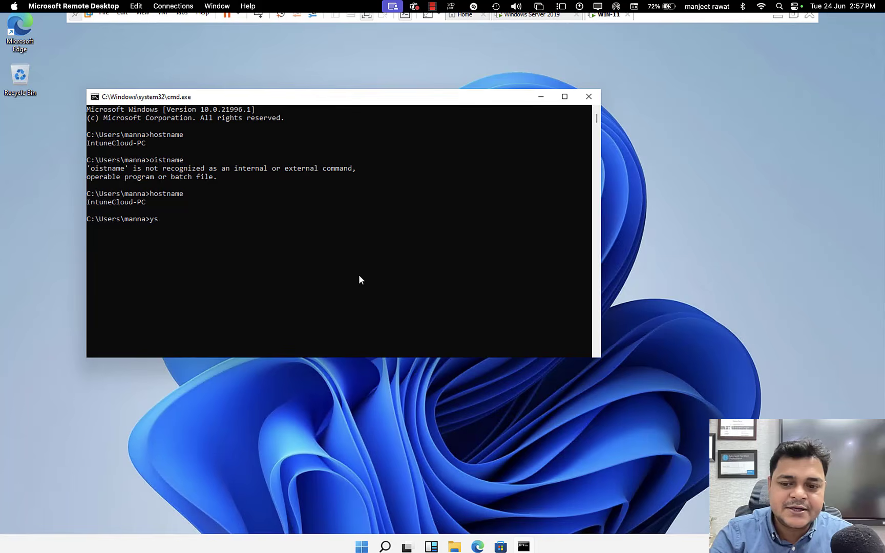
{"action": "key", "text": "BackSpace"}
{"action": "key", "text": "BackSpace"}
{"action": "type", "text": "sysd"}
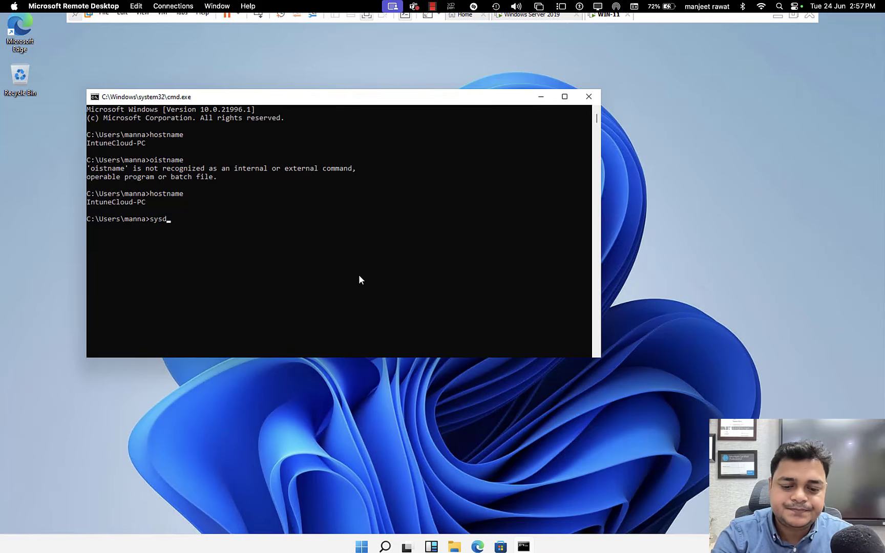
{"action": "type", "text": "m.cpl"}
{"action": "key", "text": "Return"}
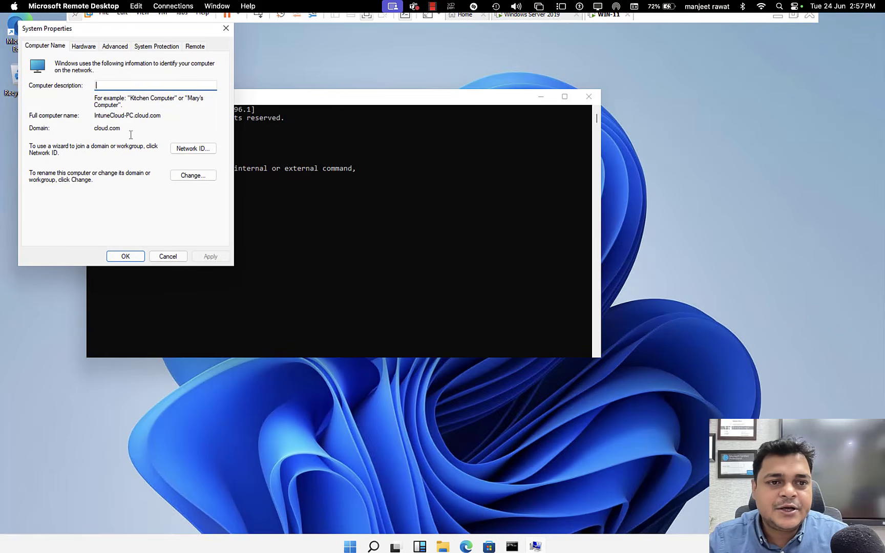
{"action": "left_click_drag", "start_coordinate": [129, 129], "coordinate": [79, 135]}
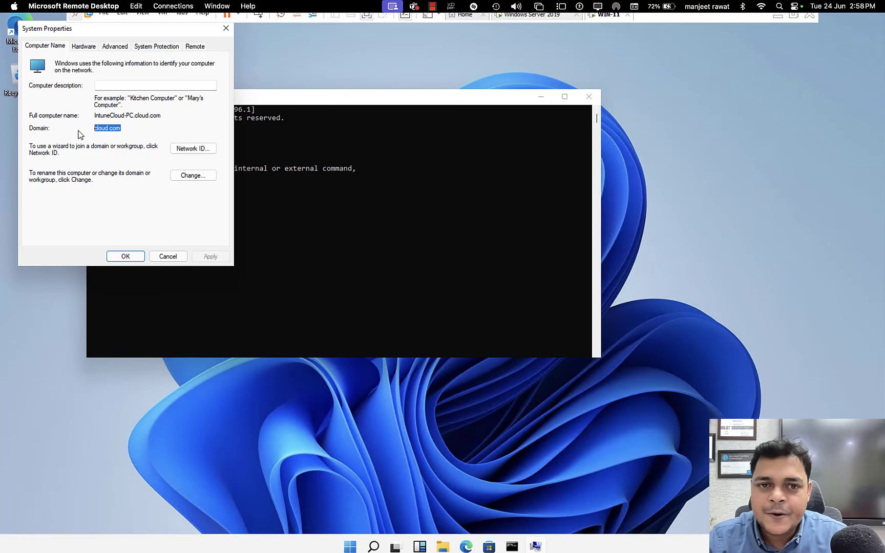
{"action": "left_click", "coordinate": [169, 256]}
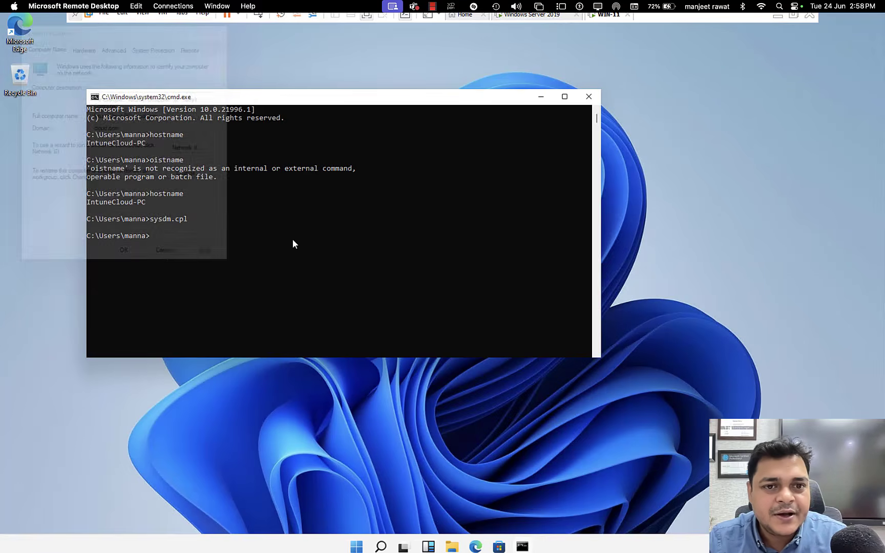
Return to the Windows Server 2019 virtual machine and switch from the remote session to the Mac desktop
{"action": "key", "text": "ctrl+Left"}
{"action": "key", "text": "ctrl+Right"}
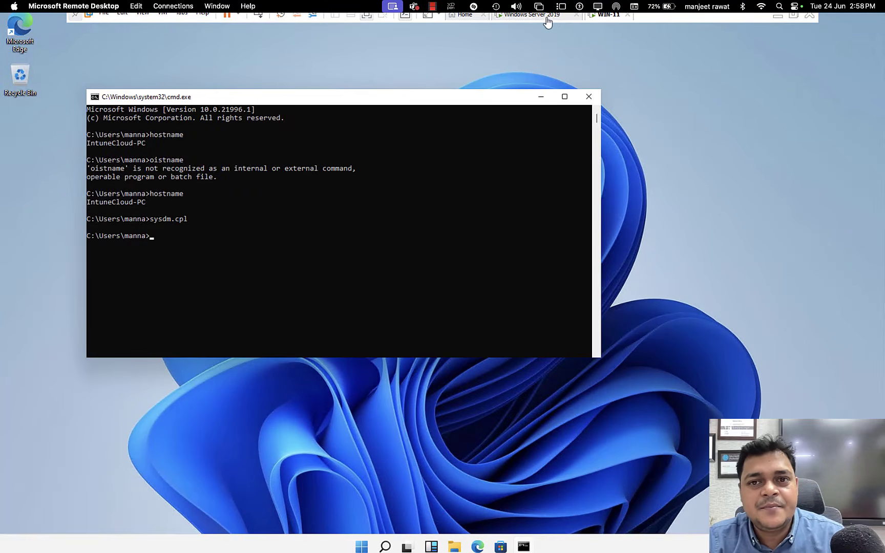
{"action": "left_click", "coordinate": [546, 16]}
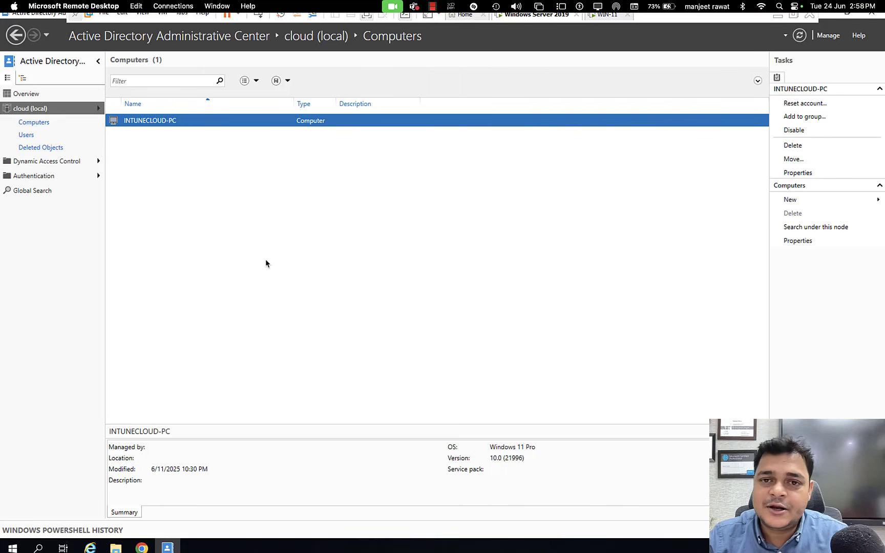
{"action": "key", "text": "ctrl+Left"}
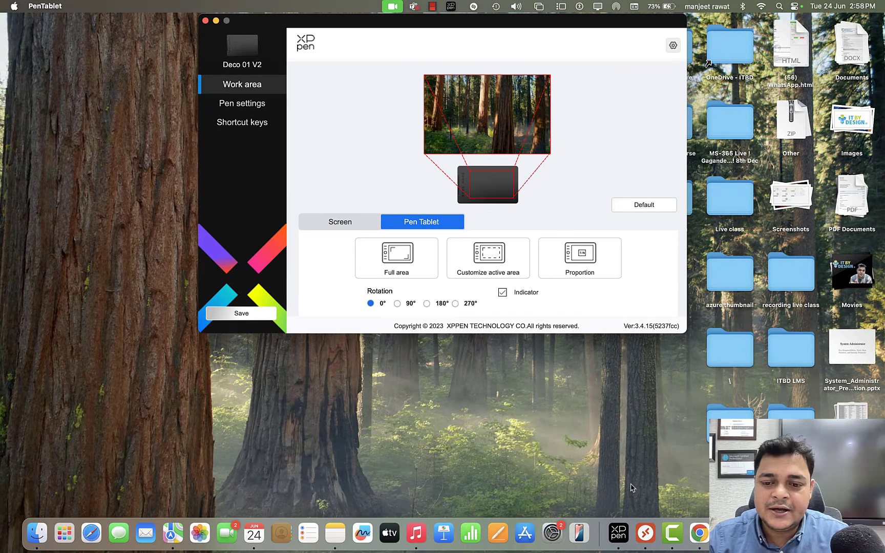